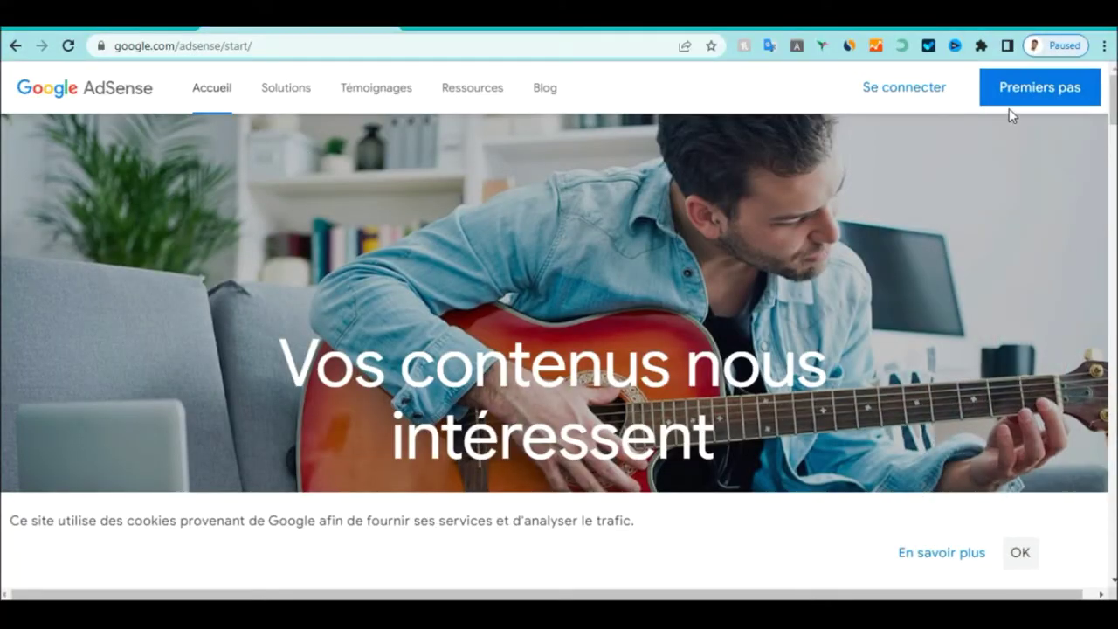
Sign in from the AdSense start page and open the account's Ads section.
{"action": "left_click", "coordinate": [910, 96]}
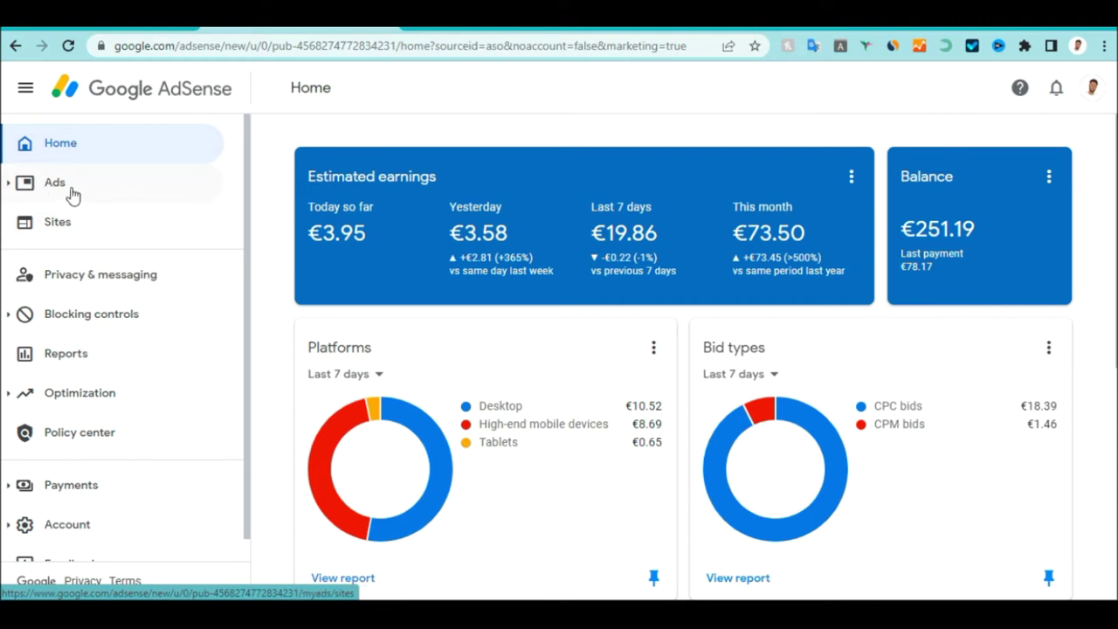
{"action": "left_click", "coordinate": [72, 194]}
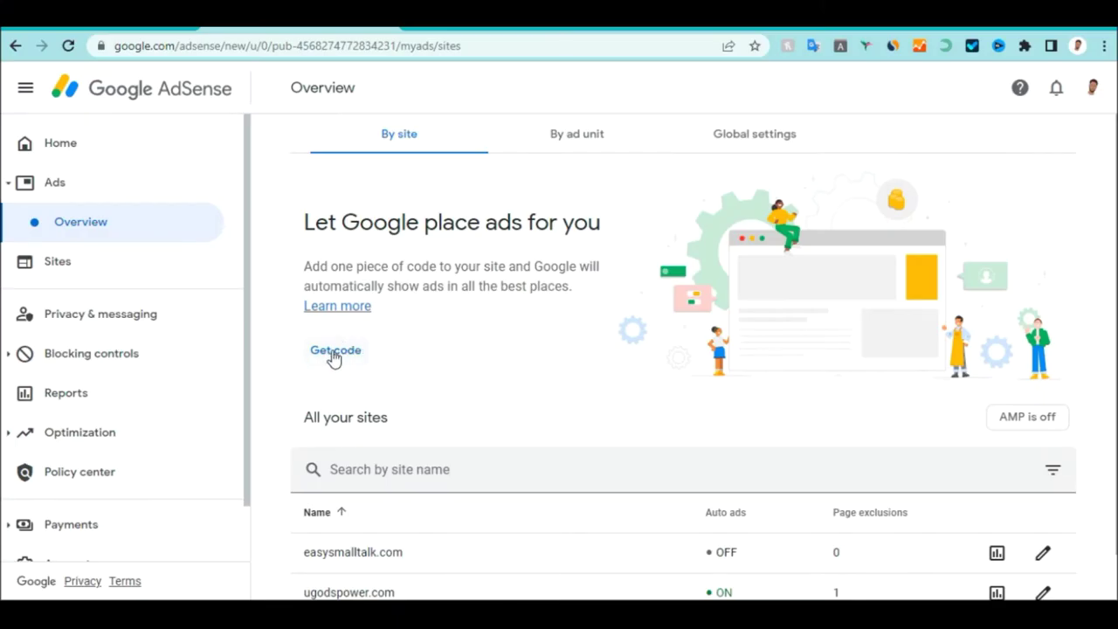
Copy the auto-ads script from the Get code dialog and switch to the WordPress dashboard.
{"action": "left_click", "coordinate": [332, 353]}
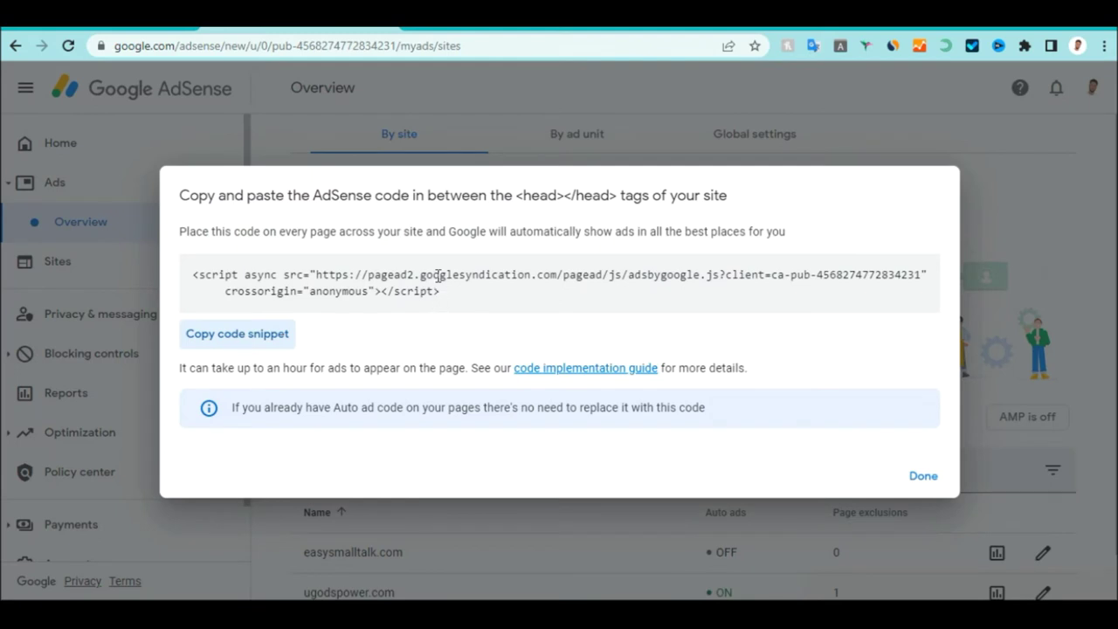
{"action": "left_click_drag", "start_coordinate": [443, 292], "coordinate": [195, 274]}
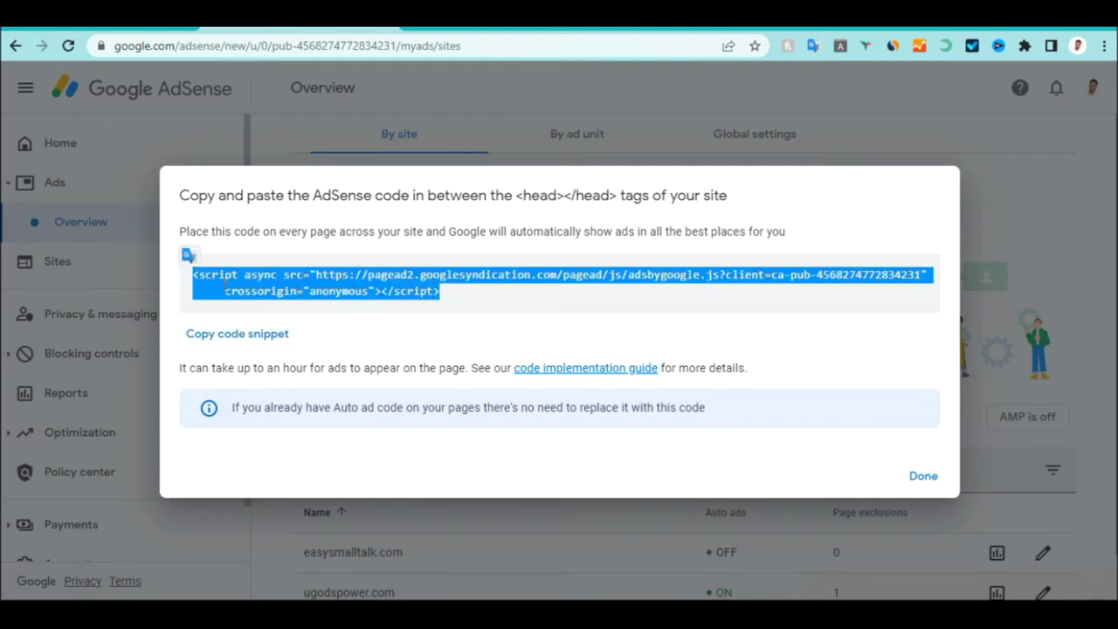
{"action": "right_click", "coordinate": [229, 284]}
{"action": "left_click", "coordinate": [267, 295]}
{"action": "key", "text": "alt+Tab"}
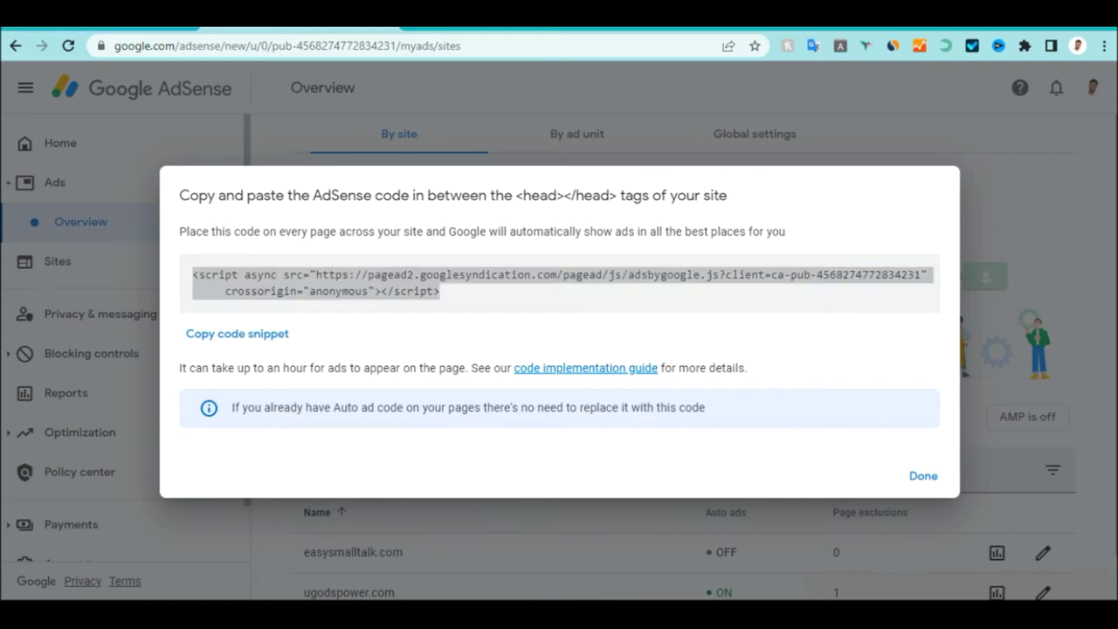
{"action": "key", "text": "ctrl+Tab"}
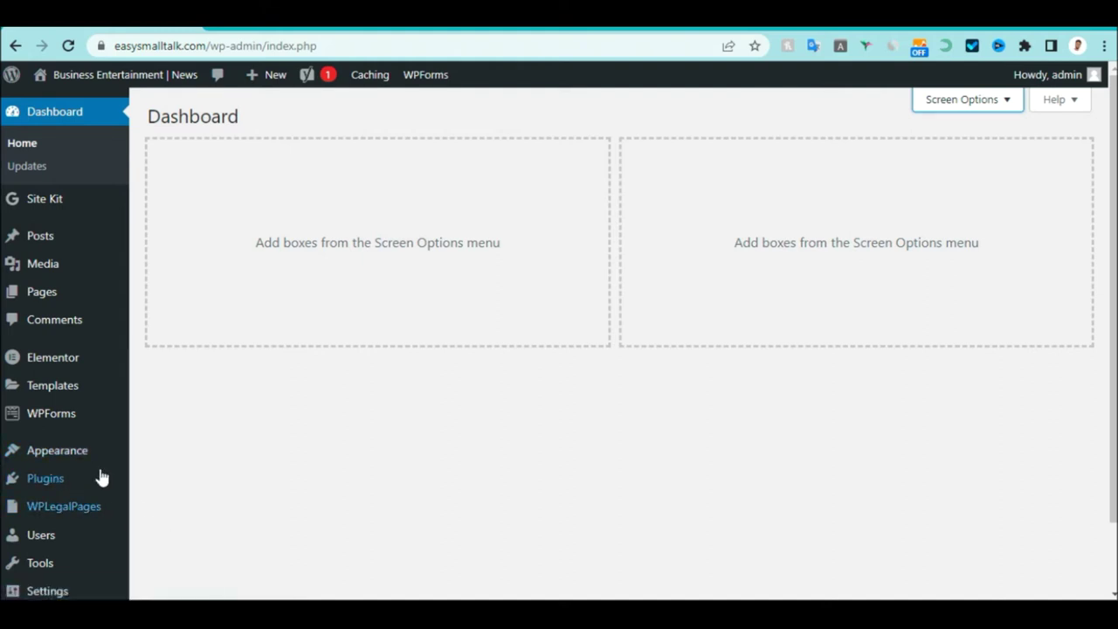
Go to Appearance > Theme File Editor for Astra and pick header.php from the theme files.
{"action": "left_click", "coordinate": [81, 452]}
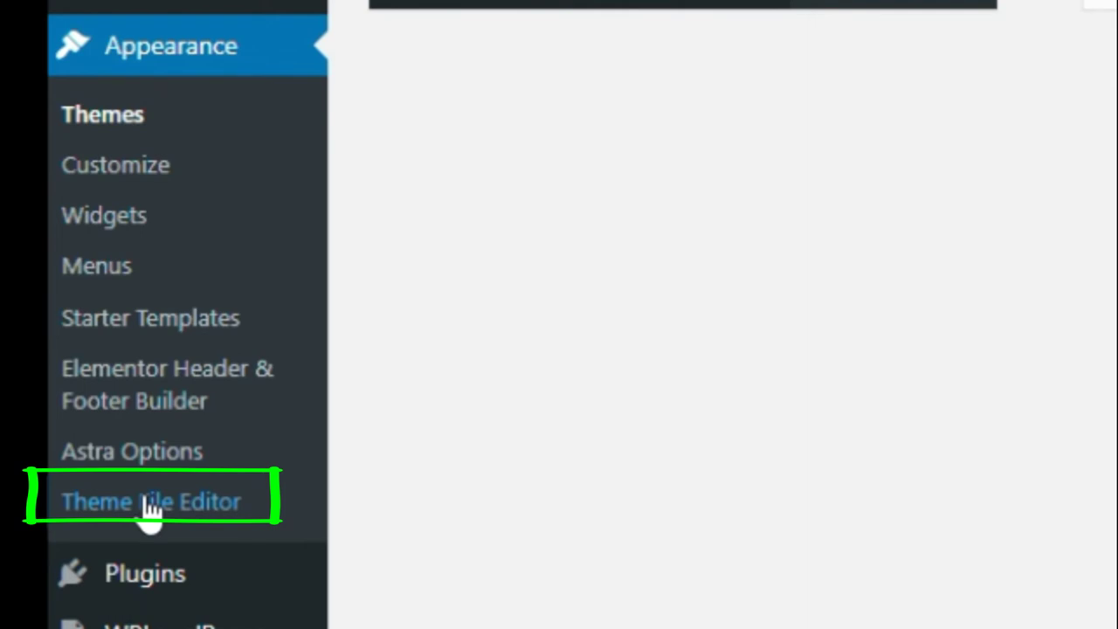
{"action": "left_click", "coordinate": [150, 503]}
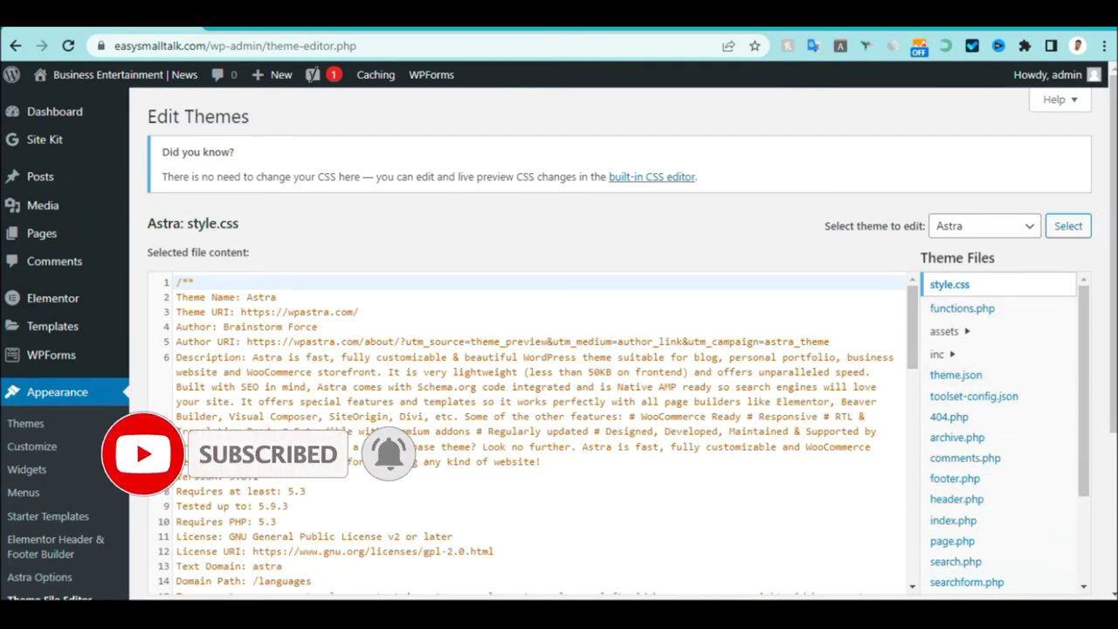
{"action": "scroll", "coordinate": [1110, 346], "scroll_direction": "down", "scroll_amount": 3}
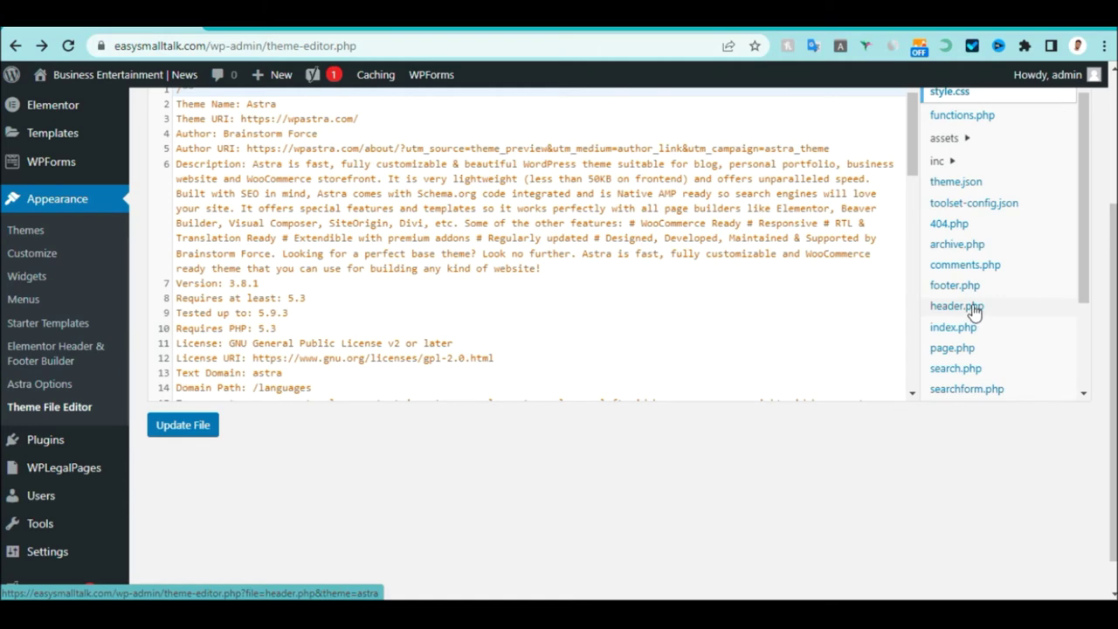
{"action": "left_click", "coordinate": [974, 311]}
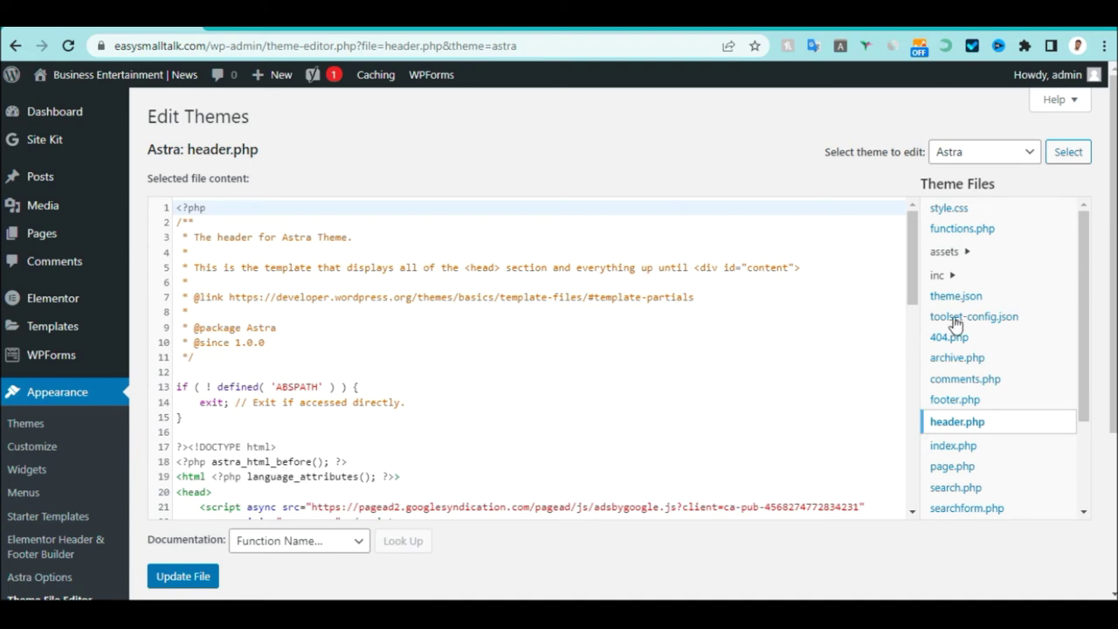
Locate the opening <head> tag on line 20 of header.php and place the cursor after it.
{"action": "left_click_drag", "start_coordinate": [913, 251], "coordinate": [912, 307]}
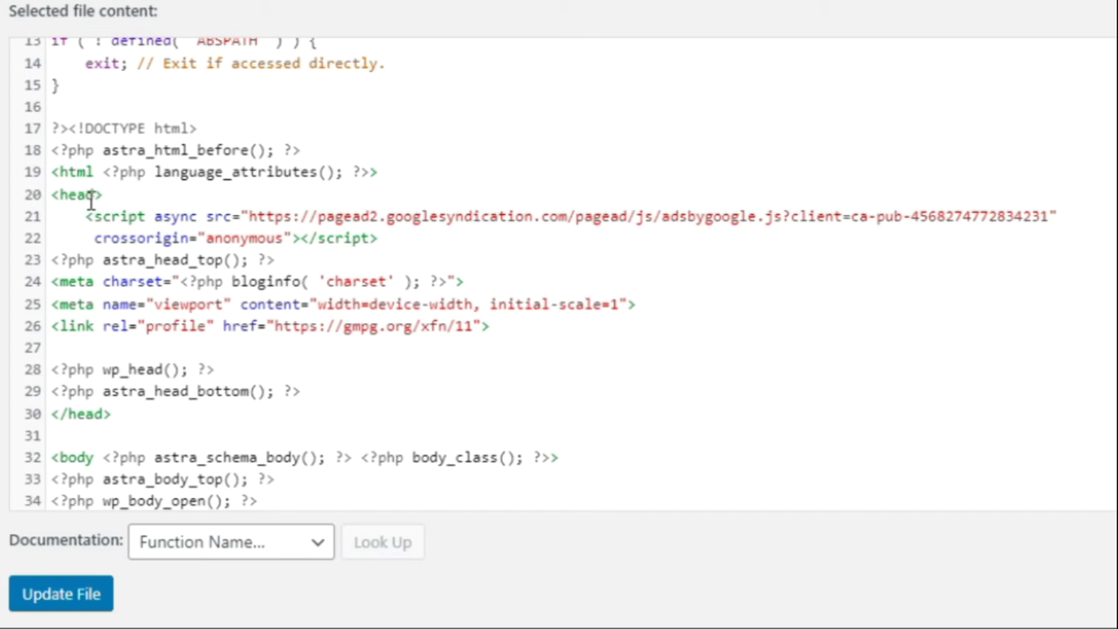
{"action": "left_click_drag", "start_coordinate": [54, 194], "coordinate": [98, 193]}
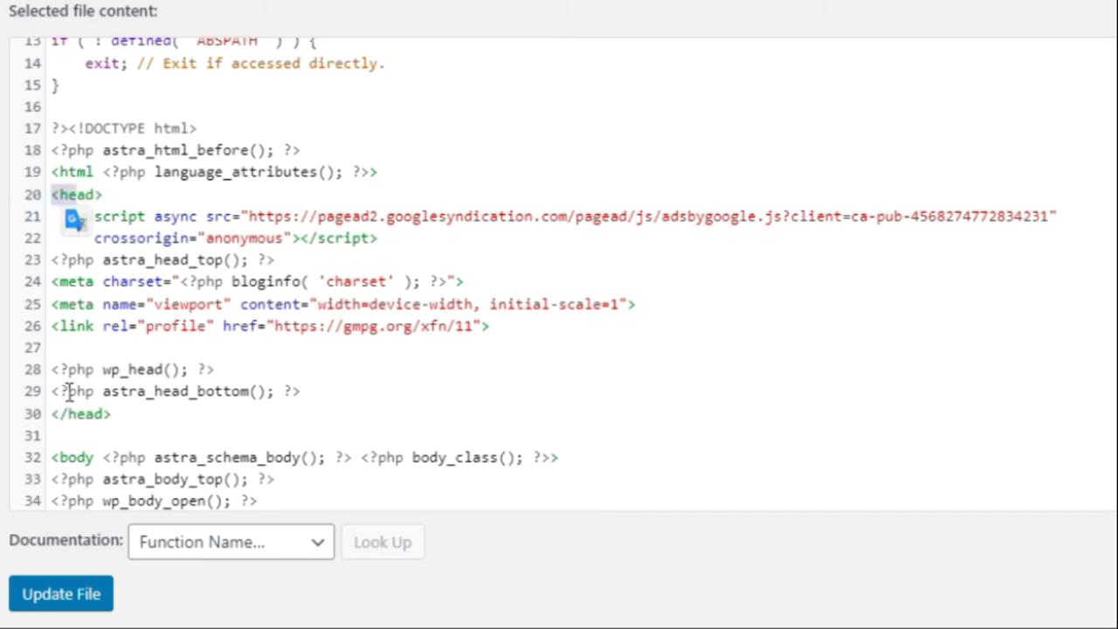
{"action": "left_click_drag", "start_coordinate": [50, 194], "coordinate": [104, 194]}
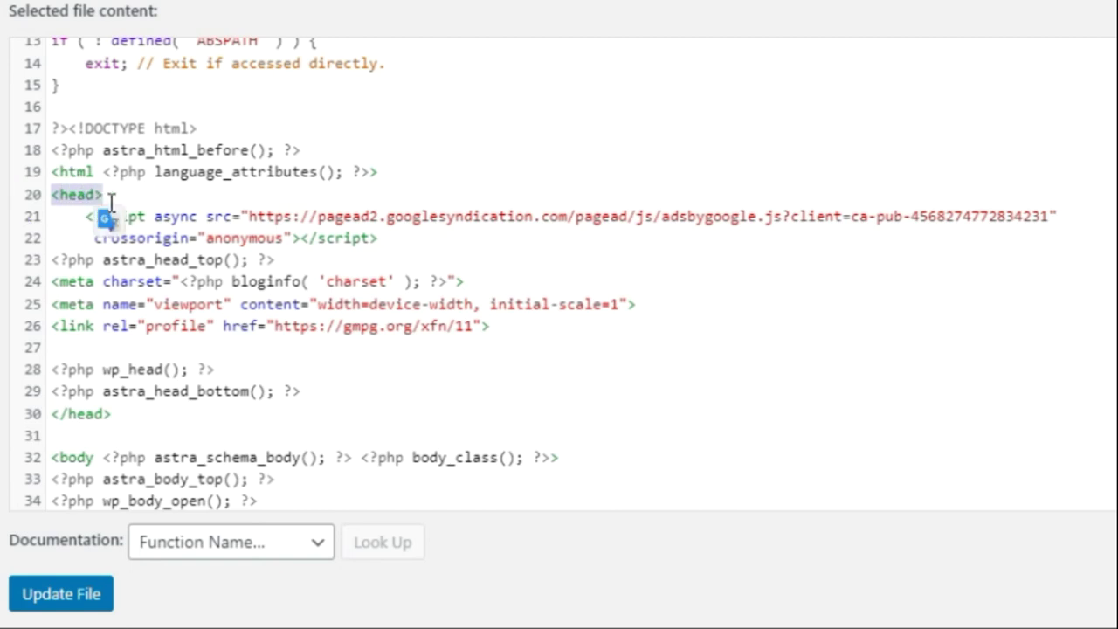
{"action": "left_click", "coordinate": [76, 196]}
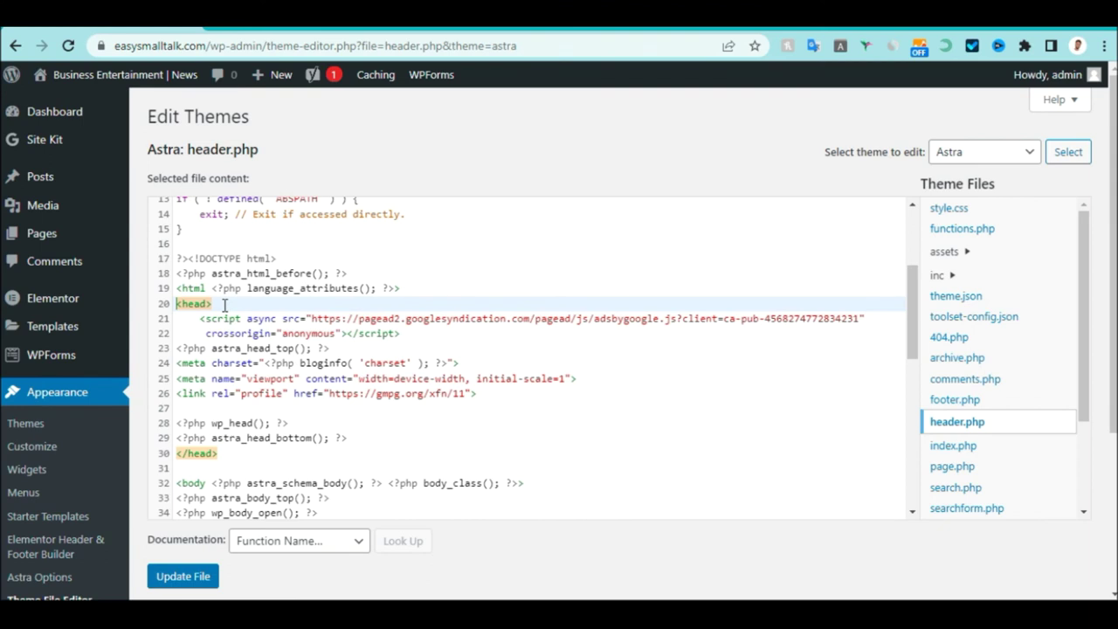
{"action": "left_click", "coordinate": [224, 304]}
Replace the script on lines 21–22 with the copied AdSense snippet and save header.php.
{"action": "left_click_drag", "start_coordinate": [198, 319], "coordinate": [416, 337]}
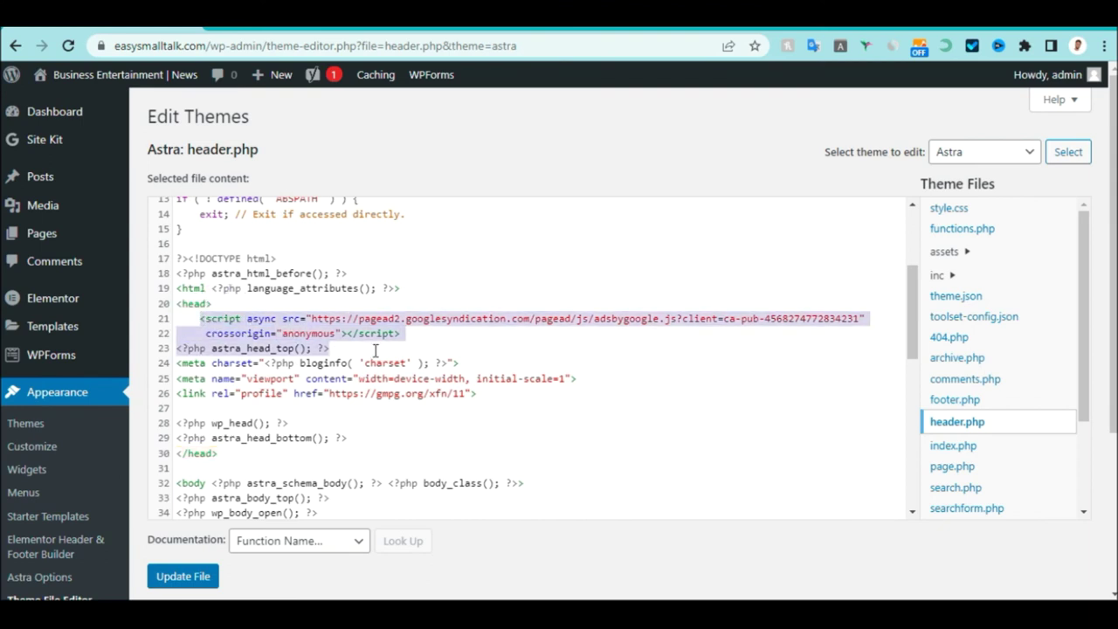
{"action": "left_click", "coordinate": [200, 318]}
{"action": "left_click_drag", "start_coordinate": [200, 318], "coordinate": [407, 336]}
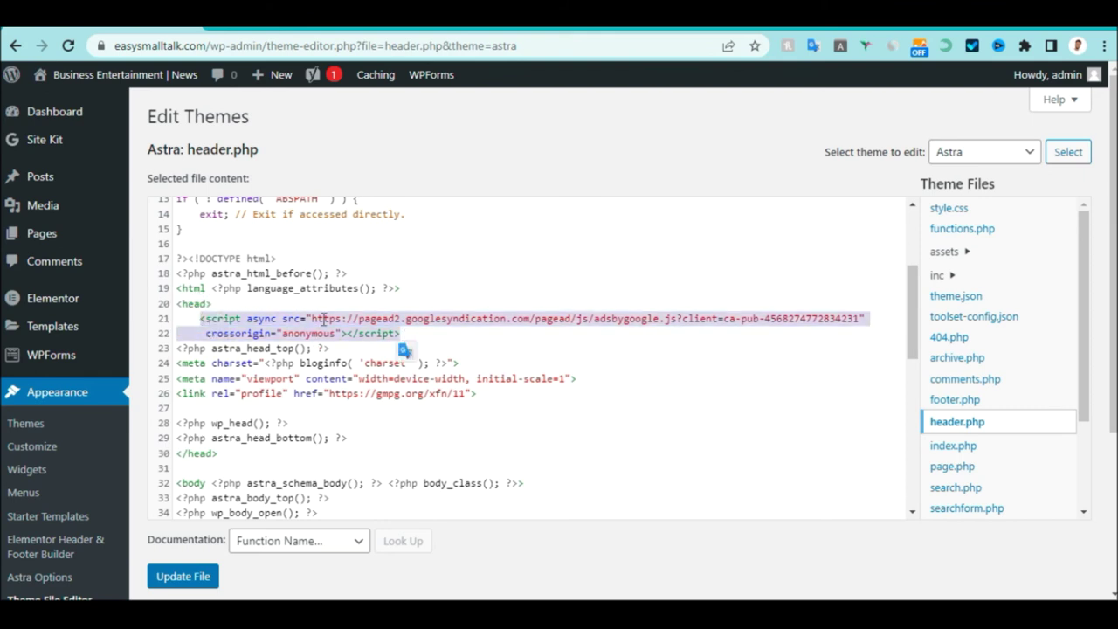
{"action": "right_click", "coordinate": [301, 319]}
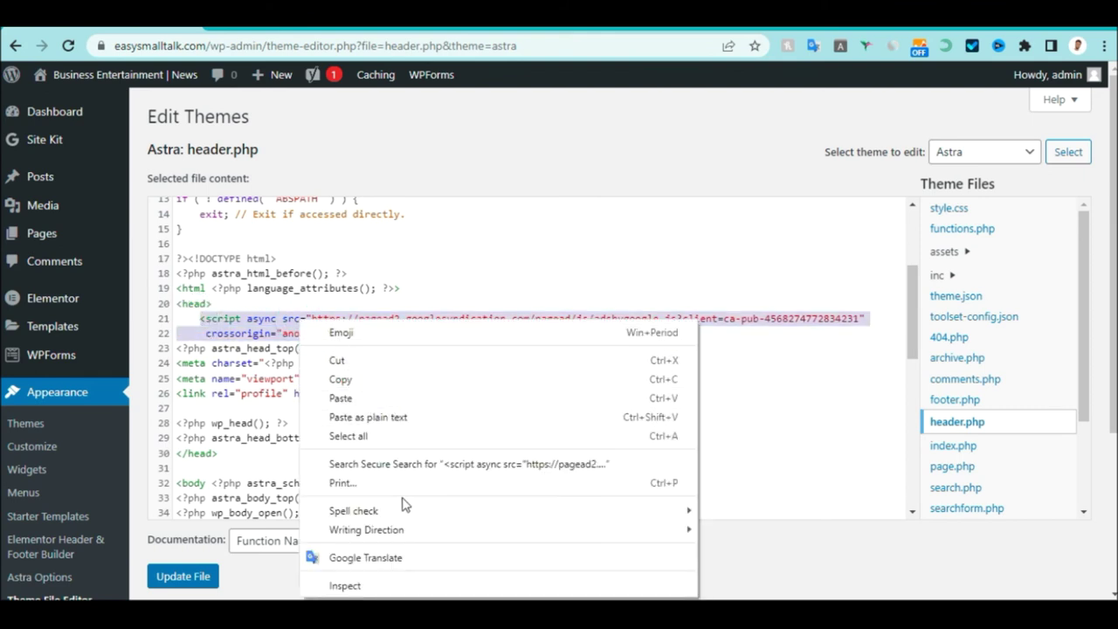
{"action": "left_click", "coordinate": [341, 398]}
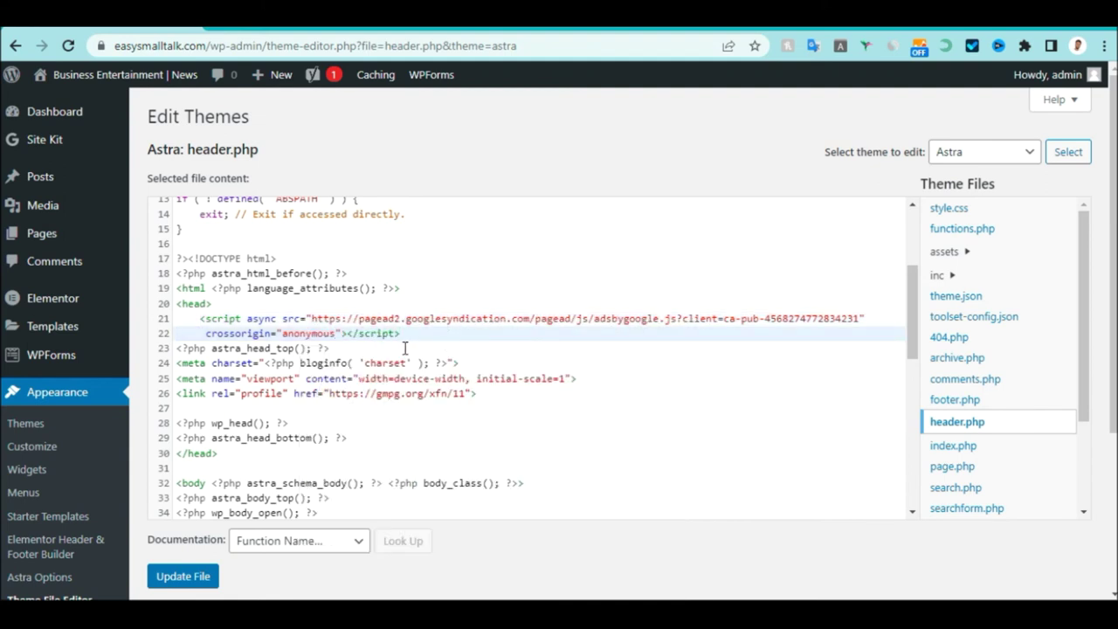
{"action": "left_click", "coordinate": [186, 579]}
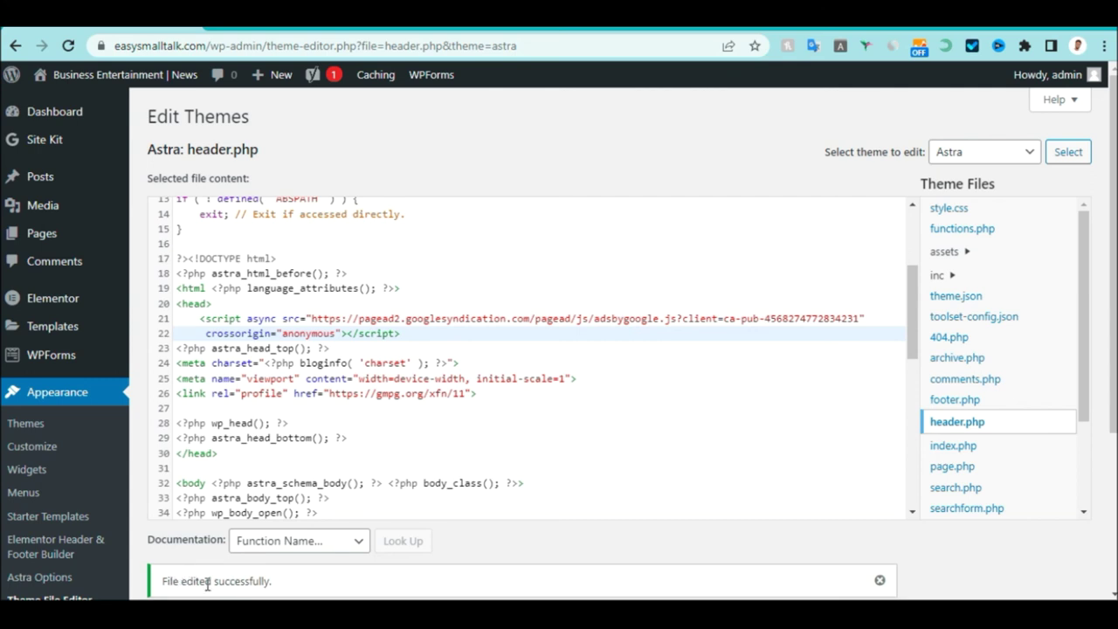
Scroll down the saved header.php page, then return to the AdSense code snippet tab.
{"action": "scroll", "coordinate": [1100, 341], "scroll_direction": "down", "scroll_amount": 1}
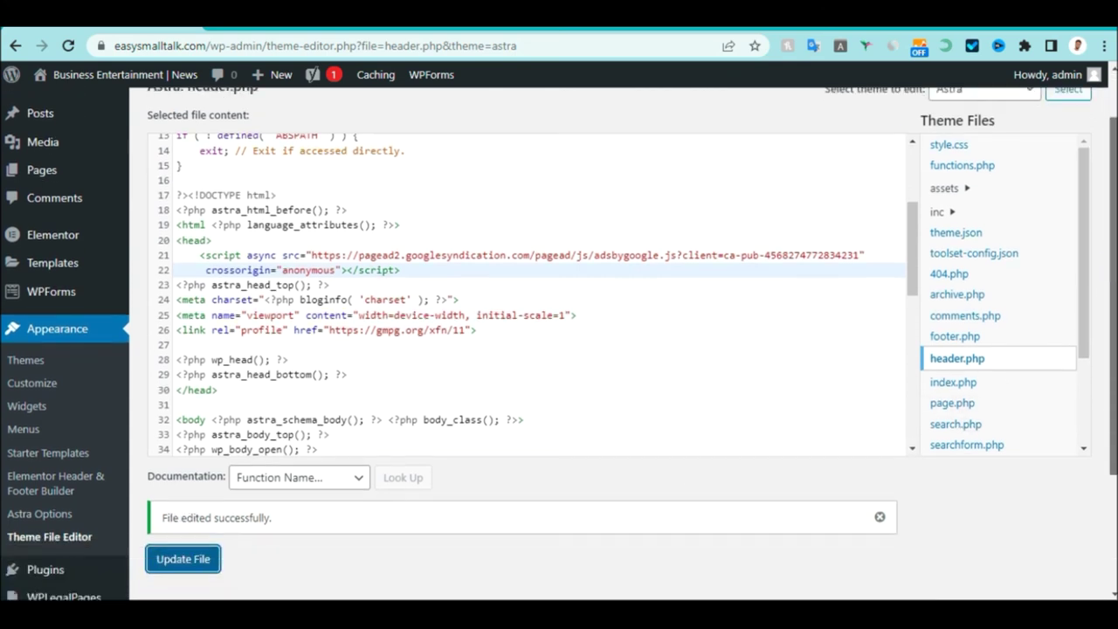
{"action": "scroll", "coordinate": [379, 562], "scroll_direction": "down", "scroll_amount": 1}
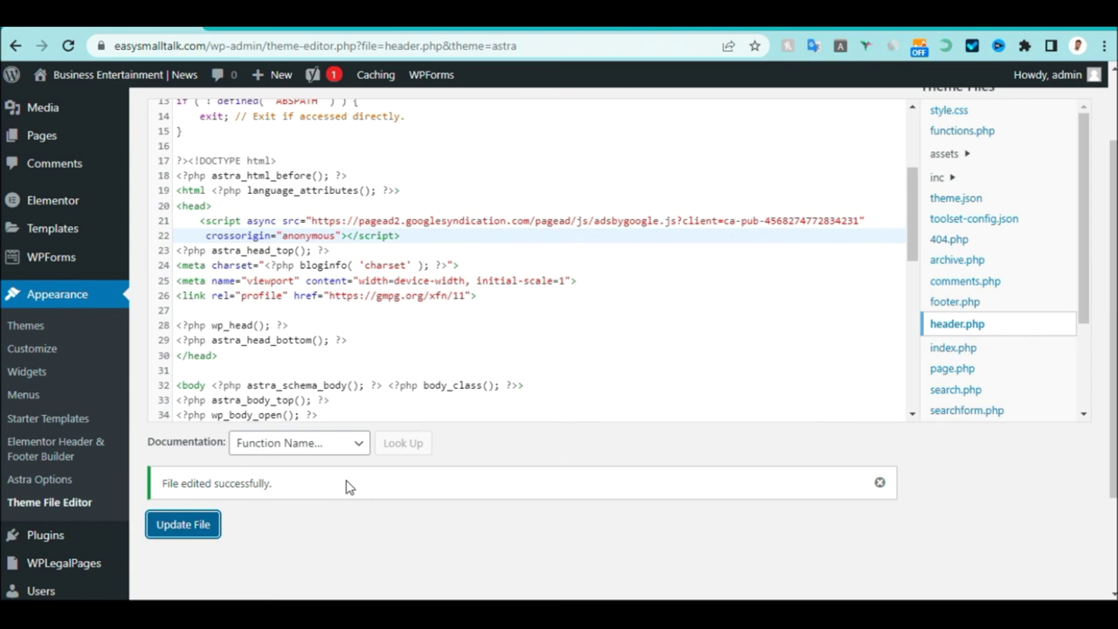
{"action": "left_click", "coordinate": [319, 29]}
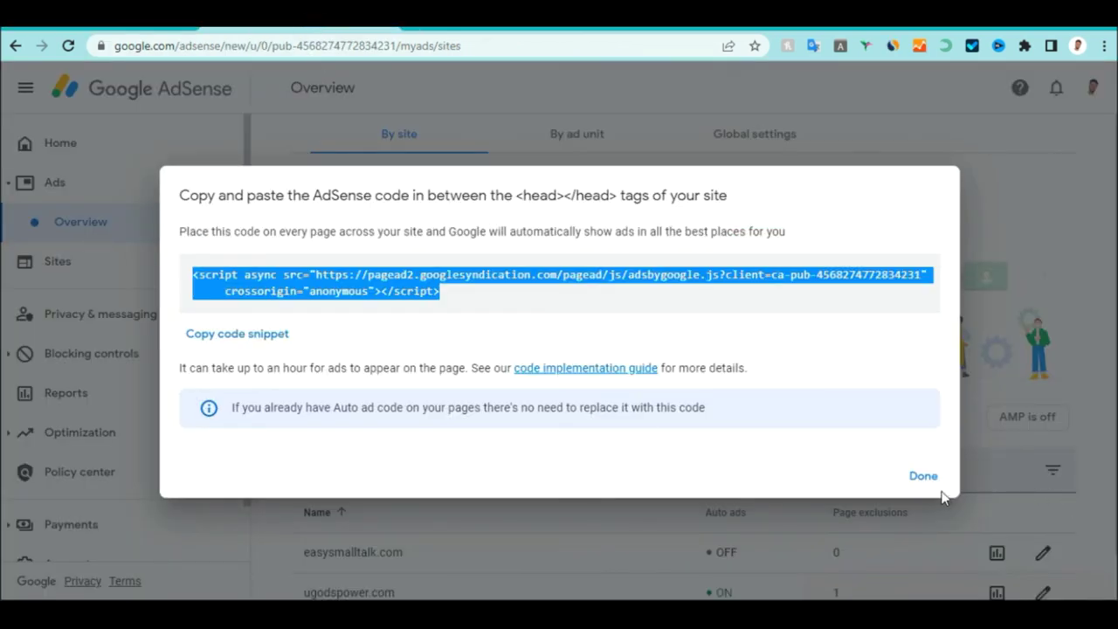
Close the AdSense code dialog with Done, returning to the Ads overview site list.
{"action": "left_click", "coordinate": [920, 476]}
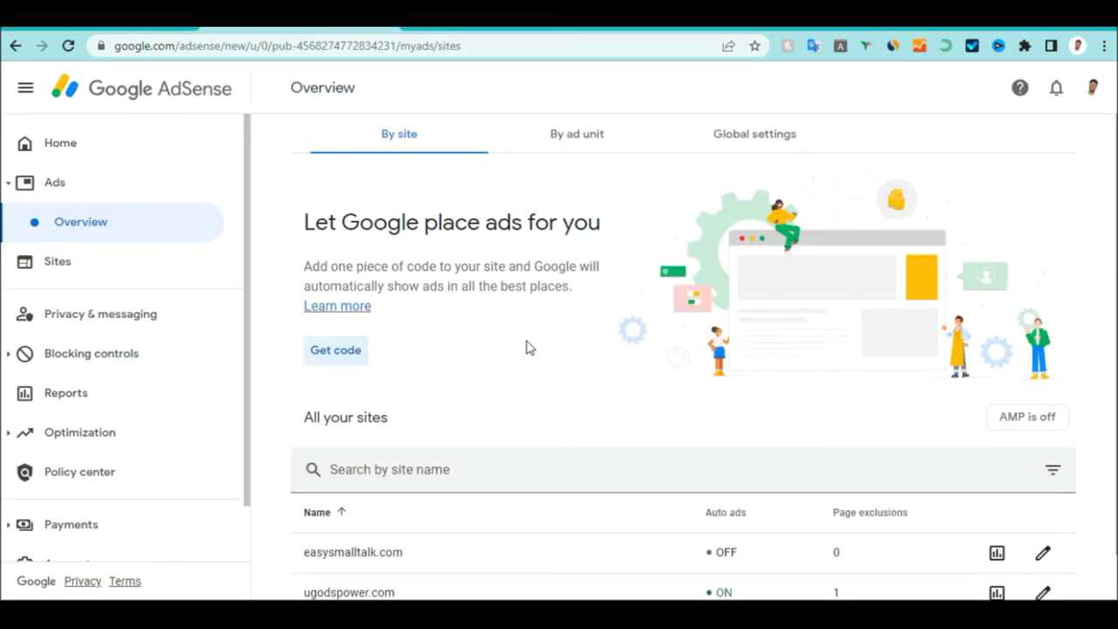